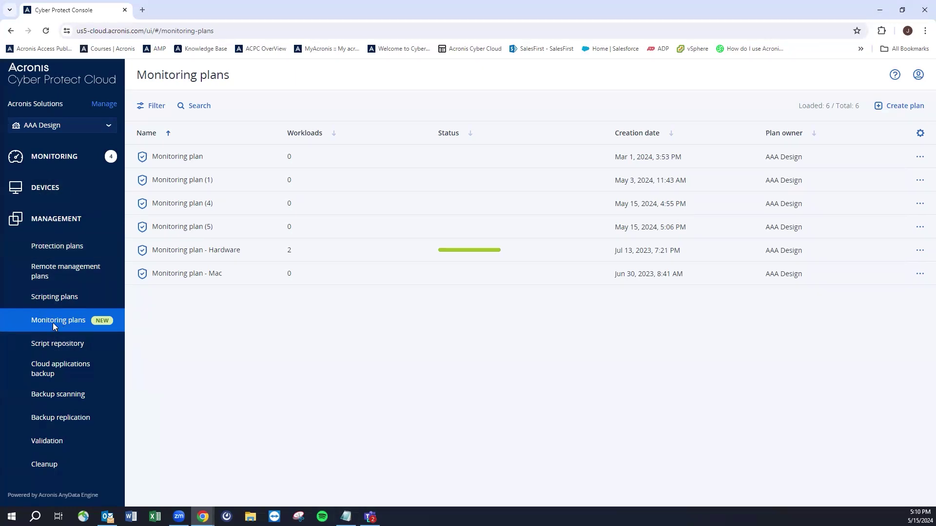
Start a monitoring plan from the Recommended template, then discard that draft.
{"action": "left_click", "coordinate": [883, 110]}
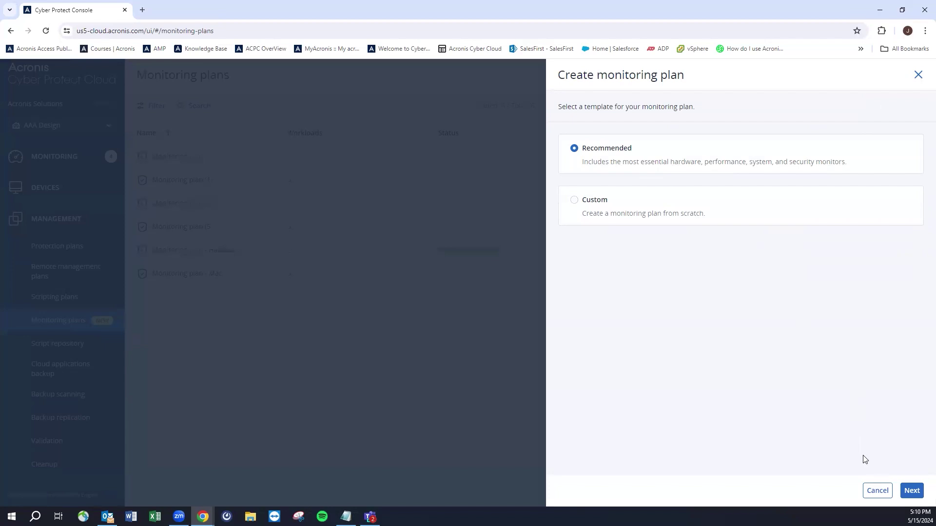
{"action": "left_click", "coordinate": [911, 491]}
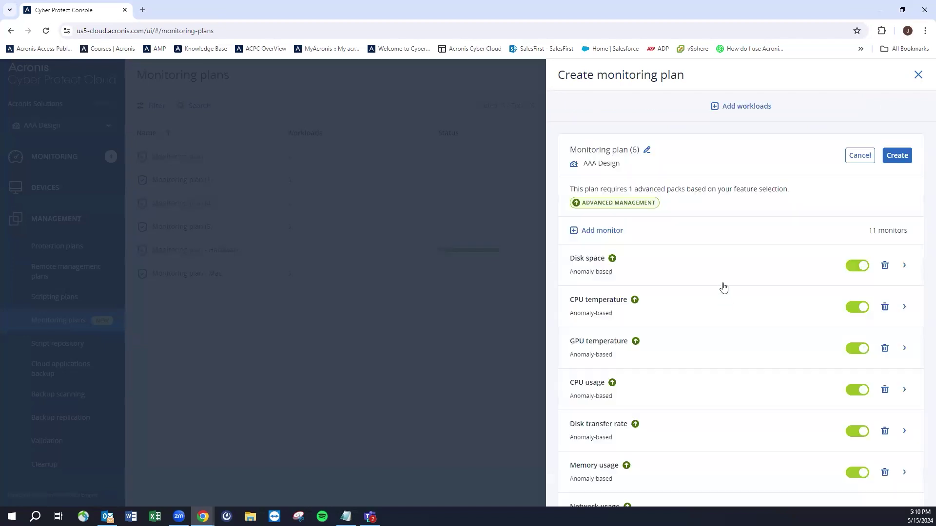
{"action": "scroll", "coordinate": [702, 332], "scroll_direction": "down", "scroll_amount": 2}
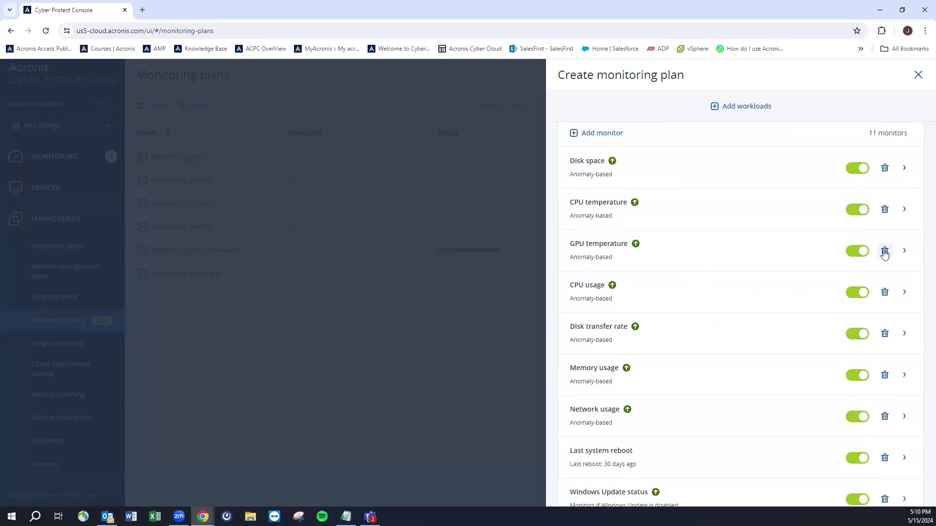
{"action": "left_click", "coordinate": [913, 78]}
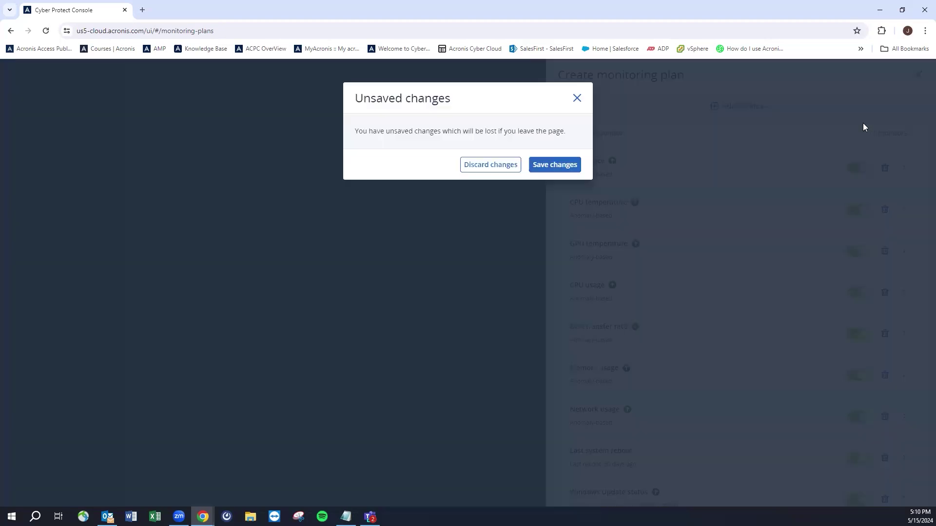
Create another monitoring plan using the blank Custom template.
{"action": "left_click", "coordinate": [507, 164]}
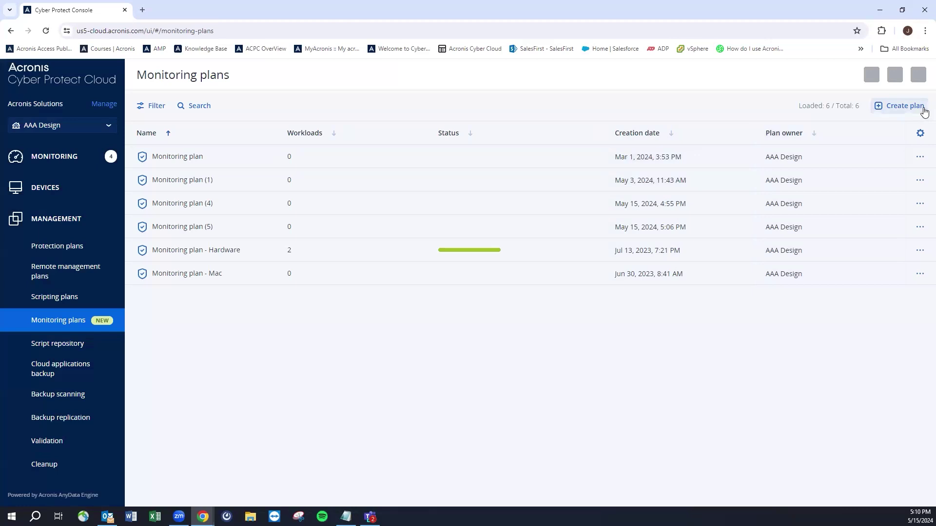
{"action": "left_click", "coordinate": [904, 106]}
{"action": "left_click", "coordinate": [574, 200]}
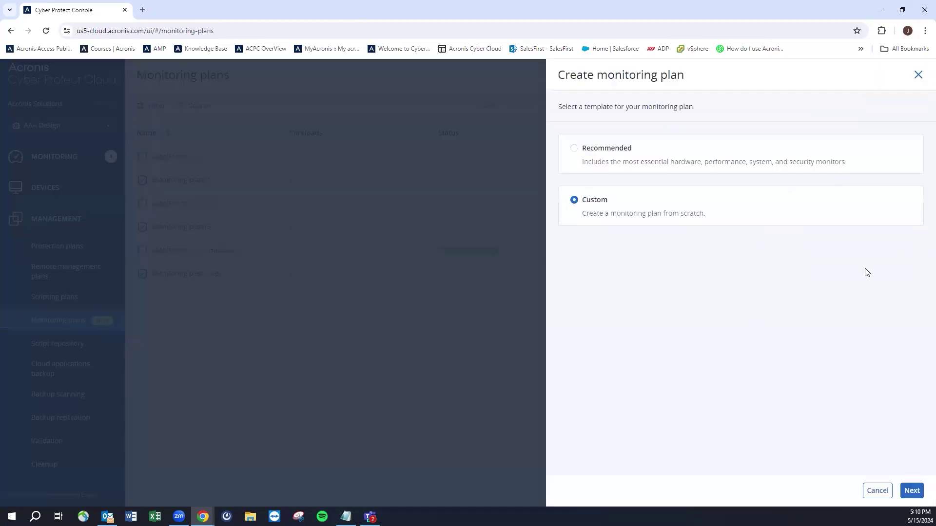
{"action": "left_click", "coordinate": [911, 491]}
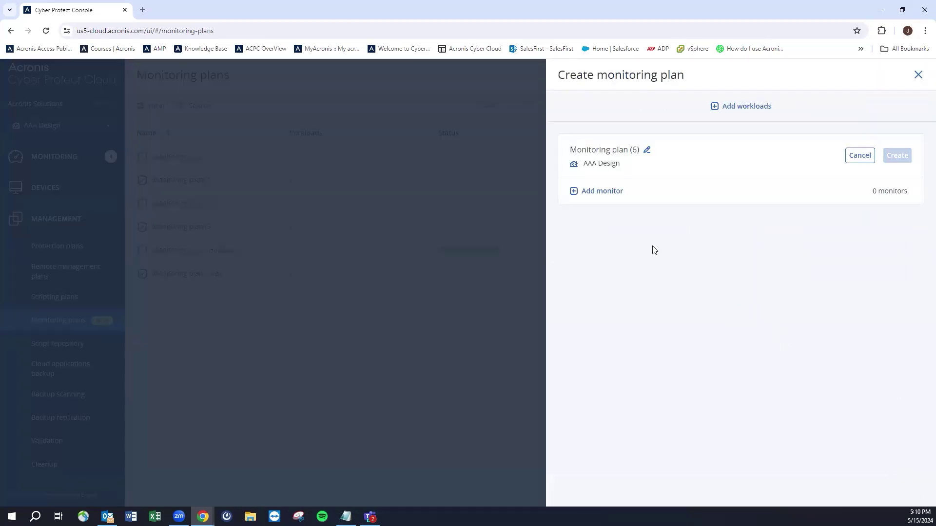
Add a Custom script-based monitor to the plan and review its settings.
{"action": "left_click", "coordinate": [576, 191]}
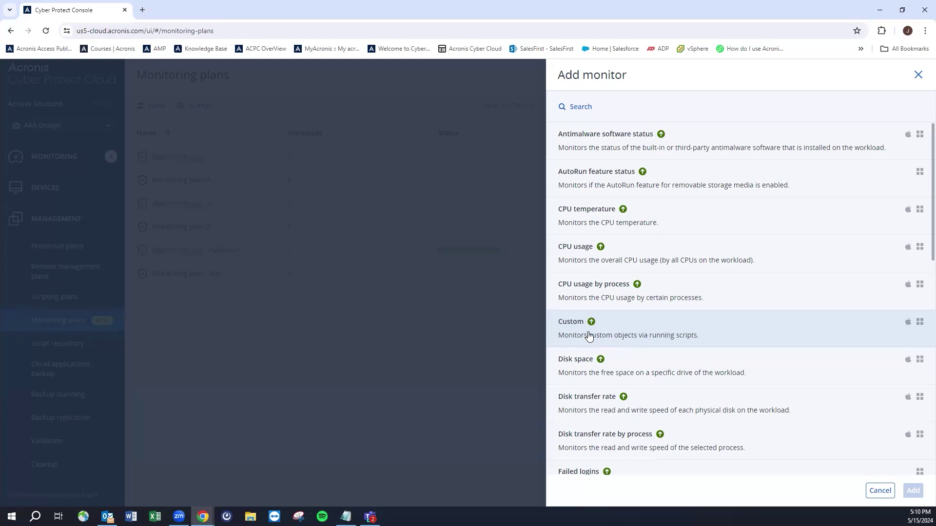
{"action": "left_click", "coordinate": [589, 335]}
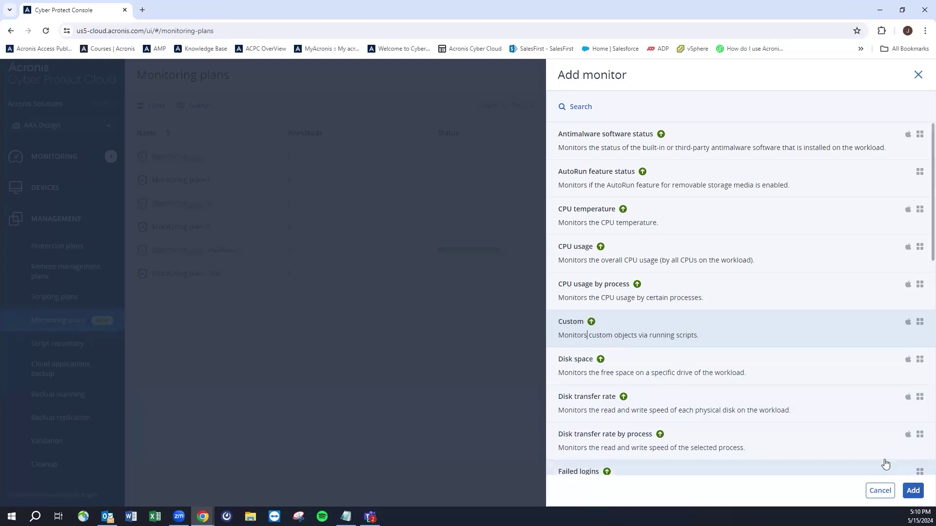
{"action": "scroll", "coordinate": [798, 424], "scroll_direction": "down", "scroll_amount": 5}
{"action": "scroll", "coordinate": [799, 424], "scroll_direction": "down", "scroll_amount": 5}
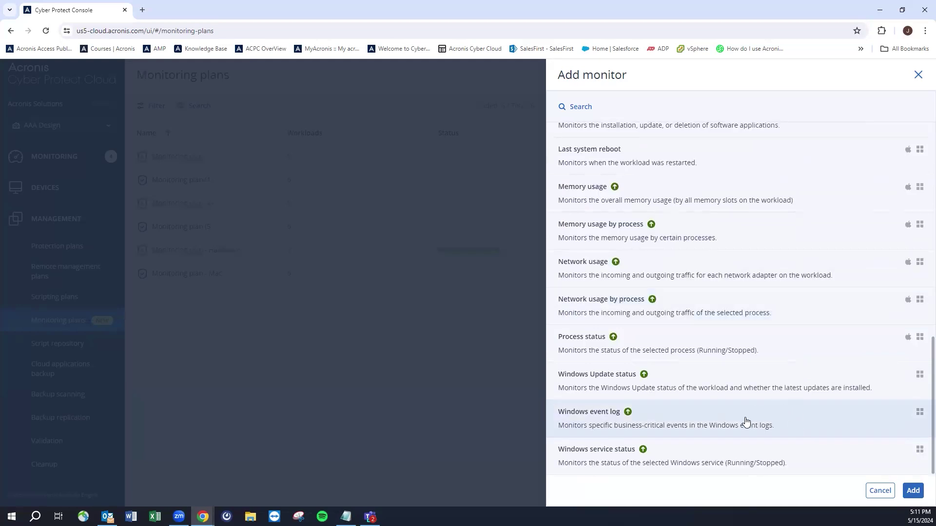
{"action": "scroll", "coordinate": [746, 421], "scroll_direction": "up", "scroll_amount": 2}
{"action": "scroll", "coordinate": [746, 422], "scroll_direction": "up", "scroll_amount": 8}
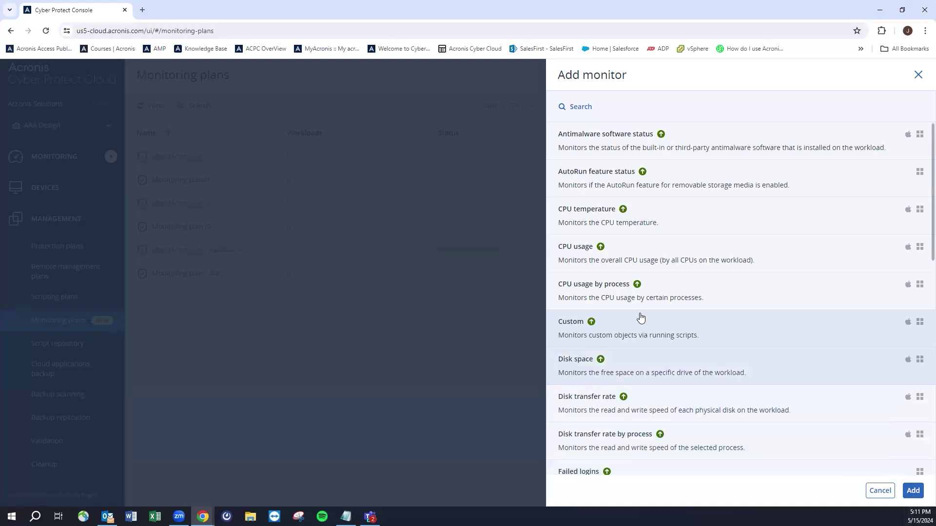
{"action": "left_click", "coordinate": [914, 491]}
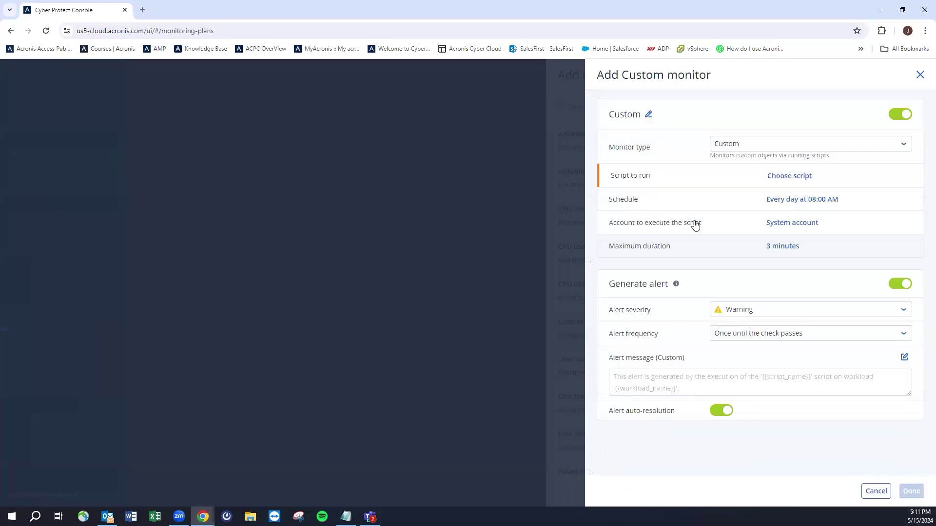
{"action": "left_click", "coordinate": [768, 152]}
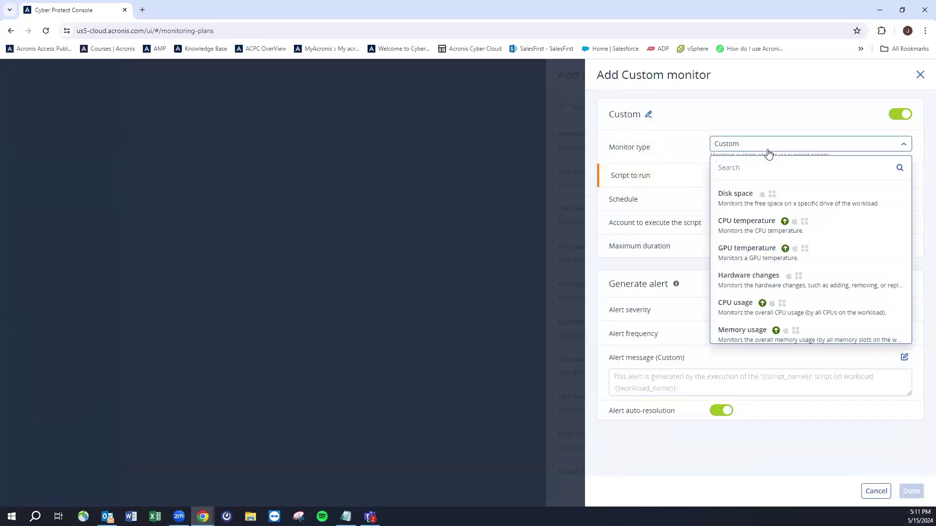
{"action": "left_click", "coordinate": [745, 144]}
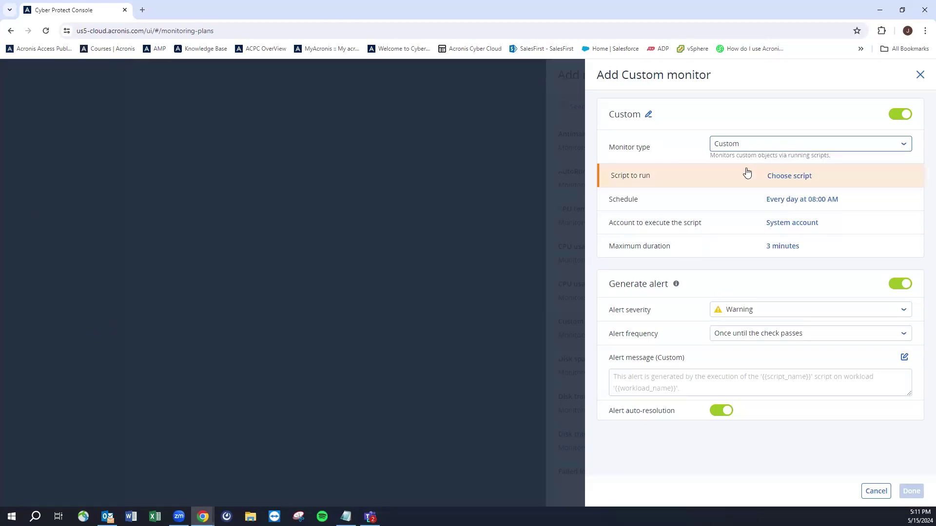
{"action": "left_click", "coordinate": [648, 115]}
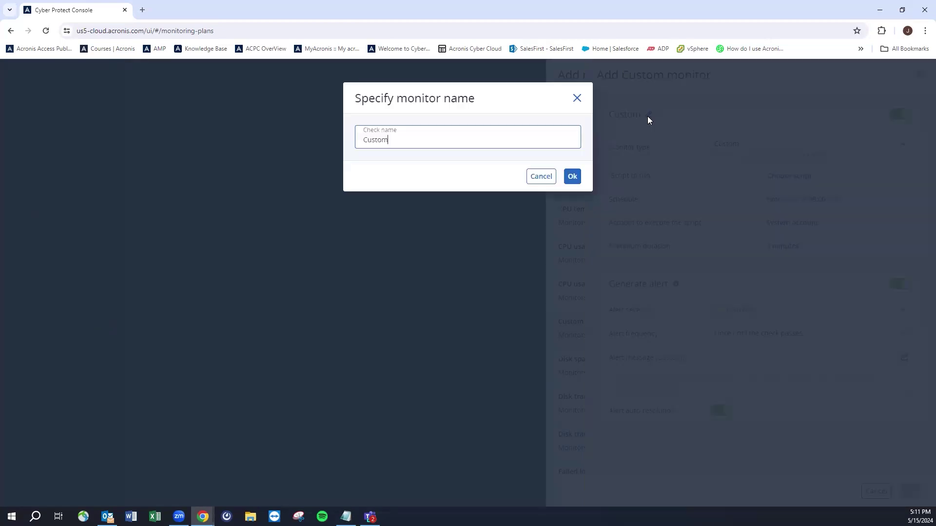
{"action": "left_click", "coordinate": [577, 98]}
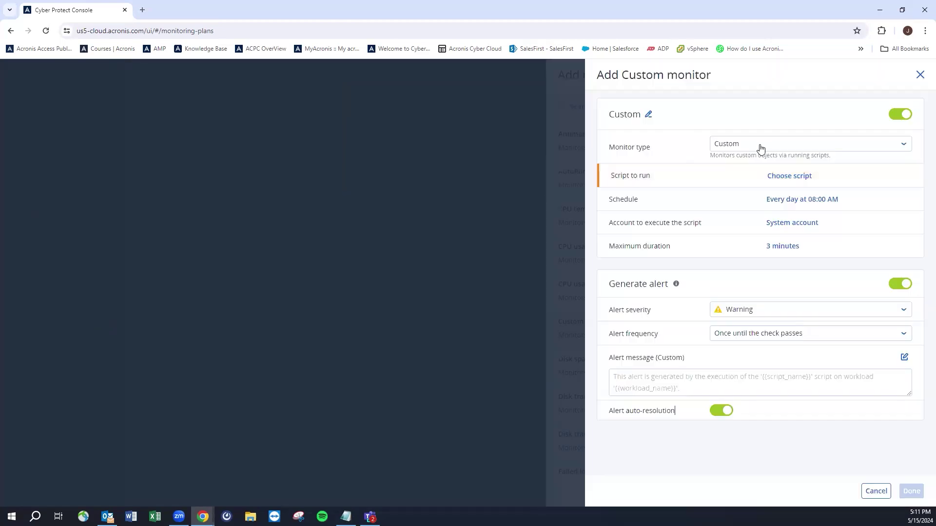
{"action": "left_click", "coordinate": [798, 177]}
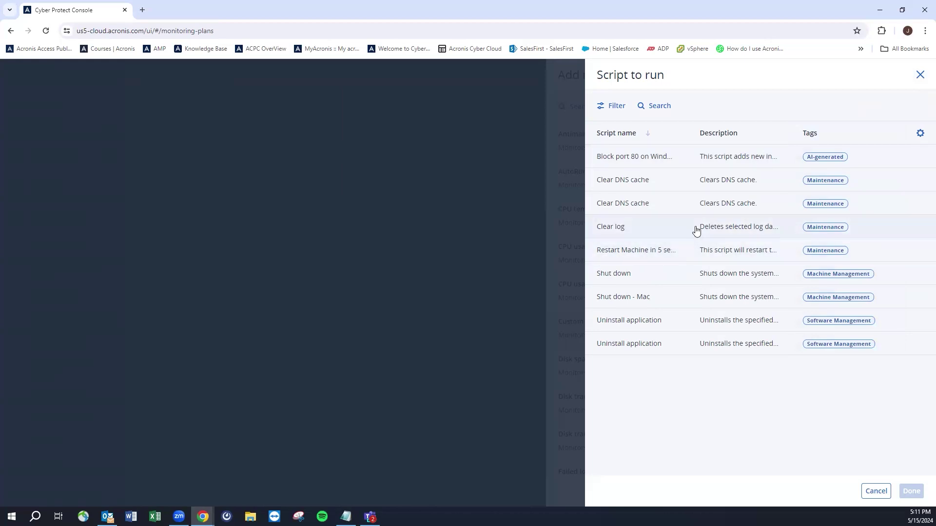
{"action": "left_click", "coordinate": [921, 76]}
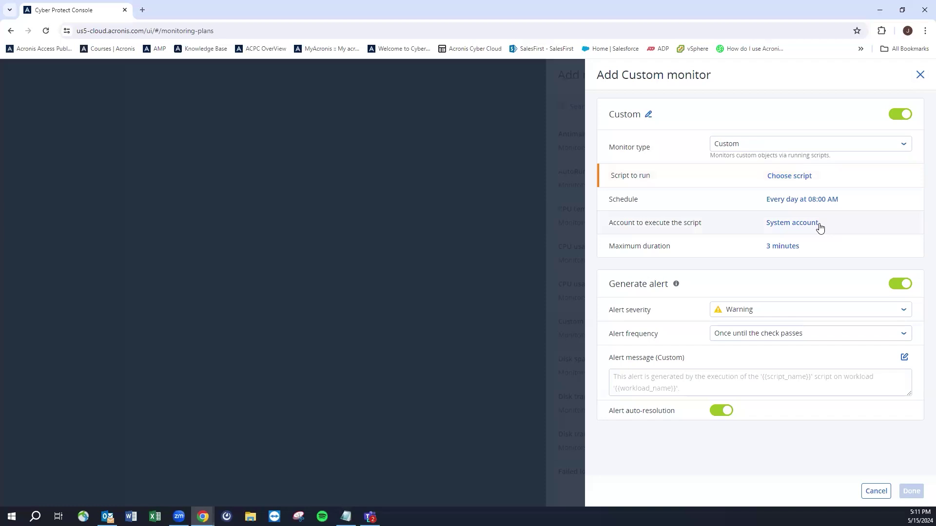
{"action": "left_click", "coordinate": [789, 178]}
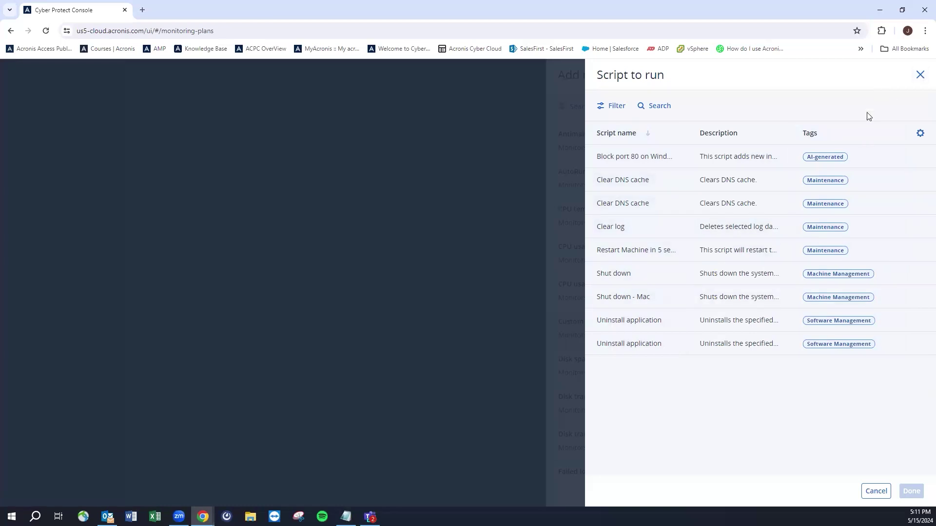
{"action": "left_click", "coordinate": [919, 82]}
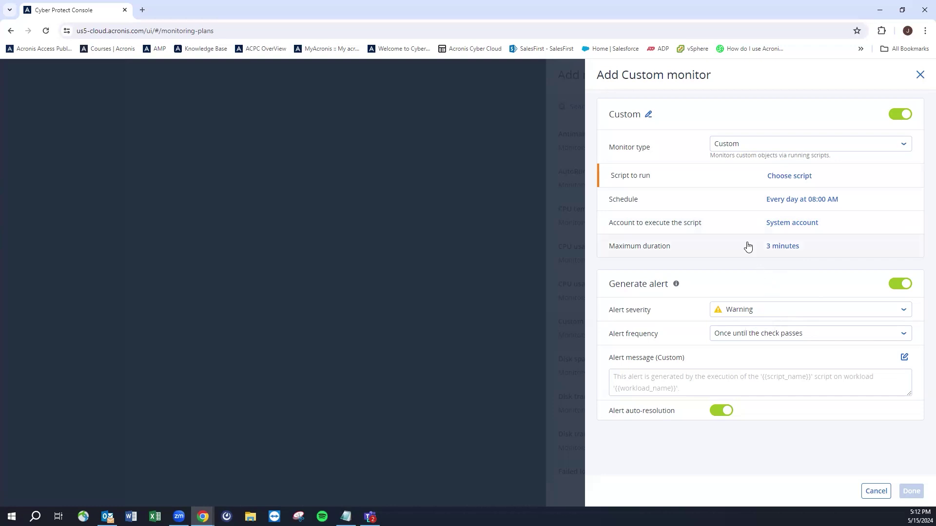
Leave alert severity at Warning, then discard the unfinished Custom monitor draft.
{"action": "left_click", "coordinate": [741, 312]}
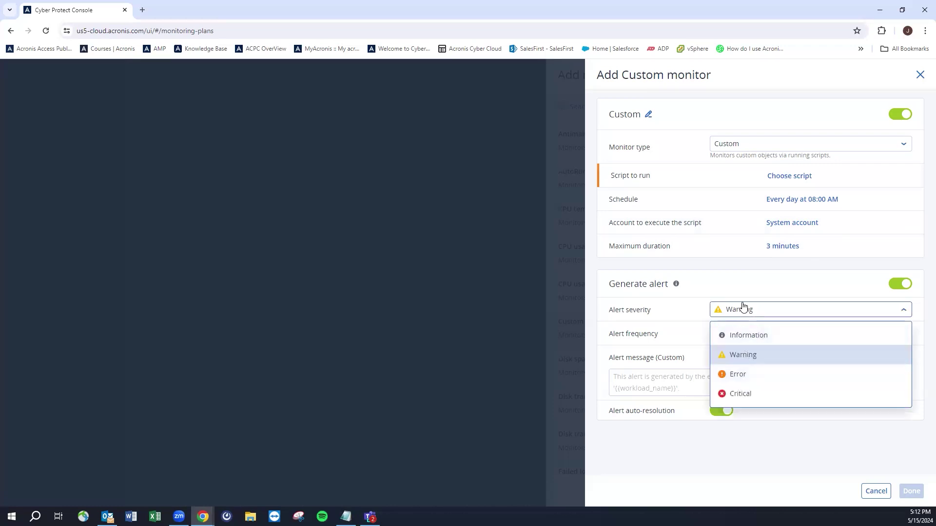
{"action": "left_click", "coordinate": [753, 355]}
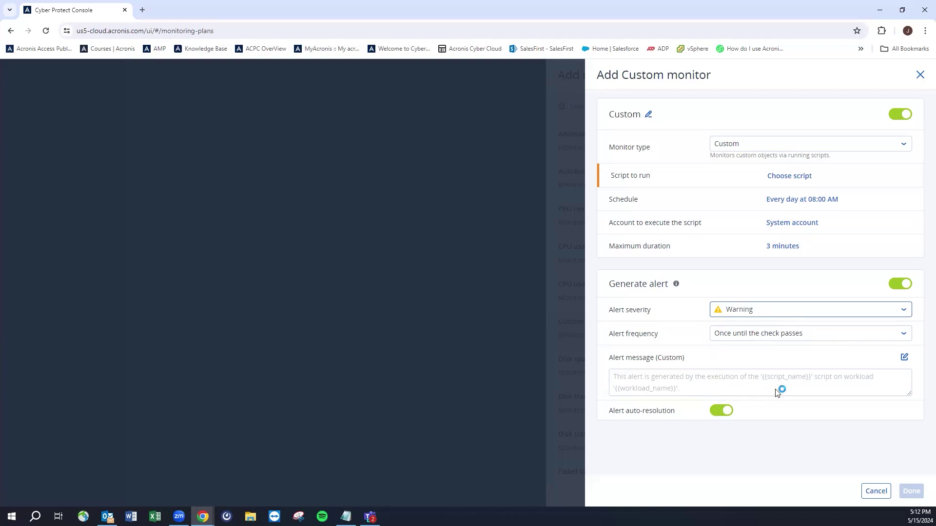
{"action": "left_click", "coordinate": [920, 74]}
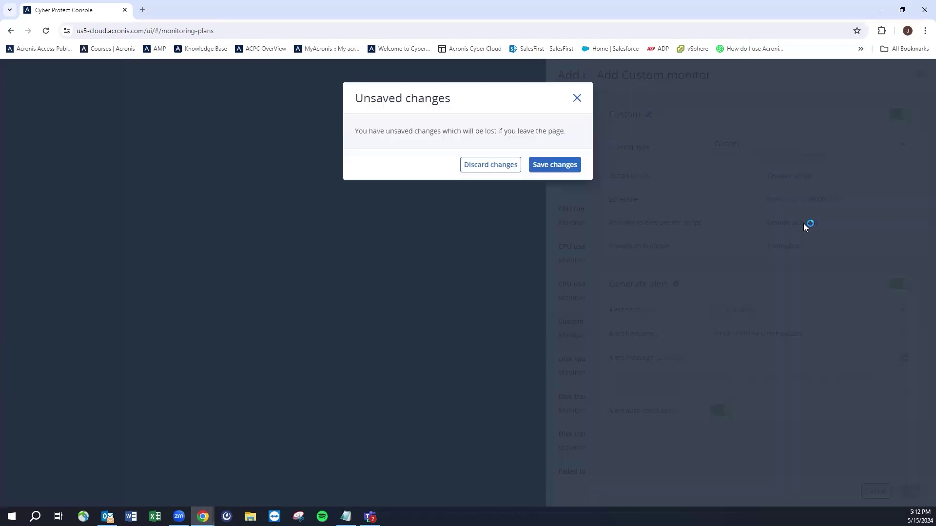
{"action": "left_click", "coordinate": [504, 169]}
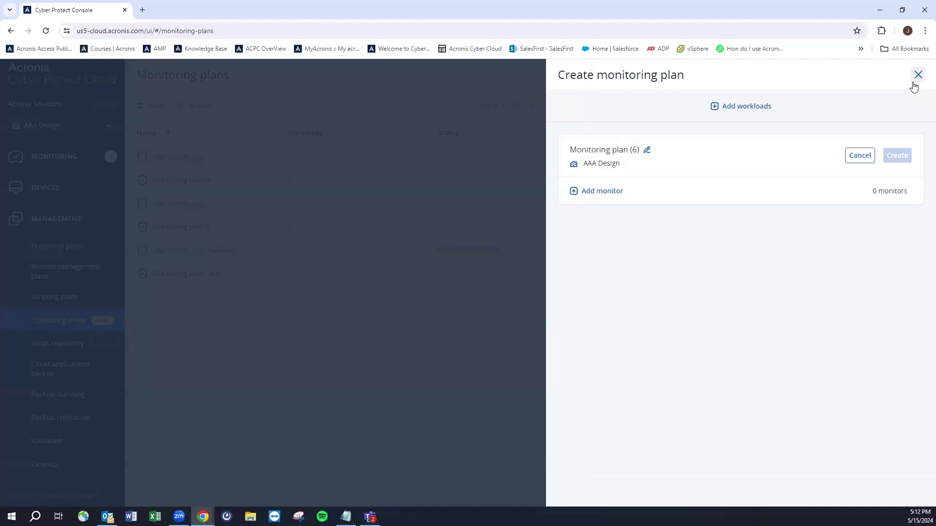
Add a CPU temperature monitor from the monitor list.
{"action": "left_click", "coordinate": [604, 191]}
{"action": "left_click", "coordinate": [599, 210]}
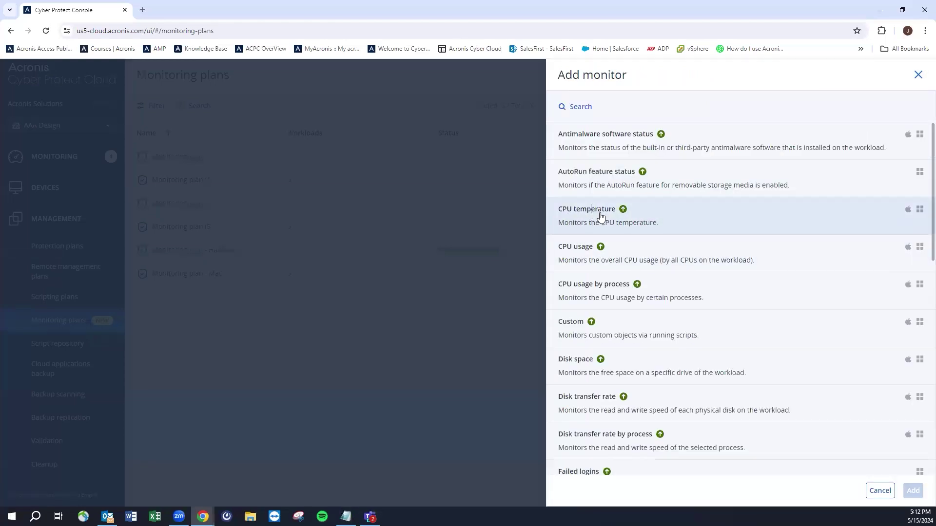
{"action": "left_click", "coordinate": [912, 493]}
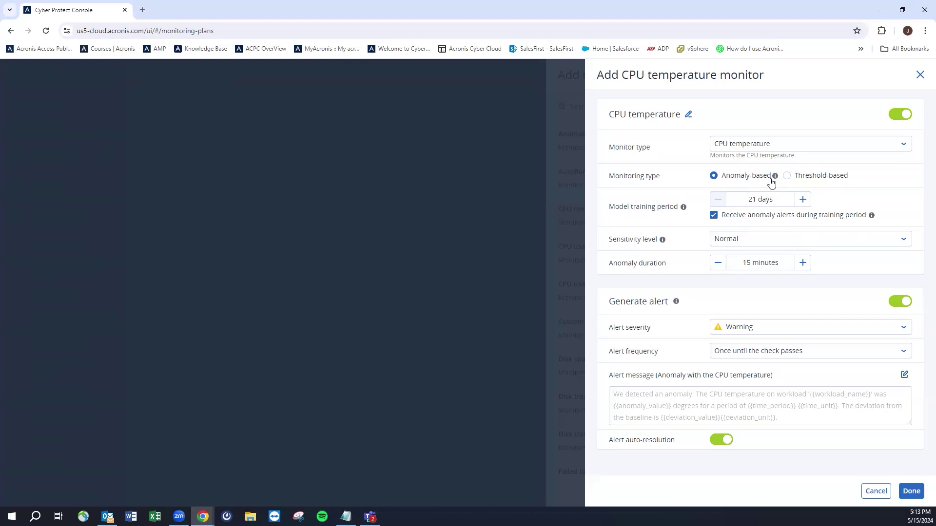
Set the CPU temperature monitor to threshold-based at 85 °C with Warning severity.
{"action": "left_click", "coordinate": [787, 176]}
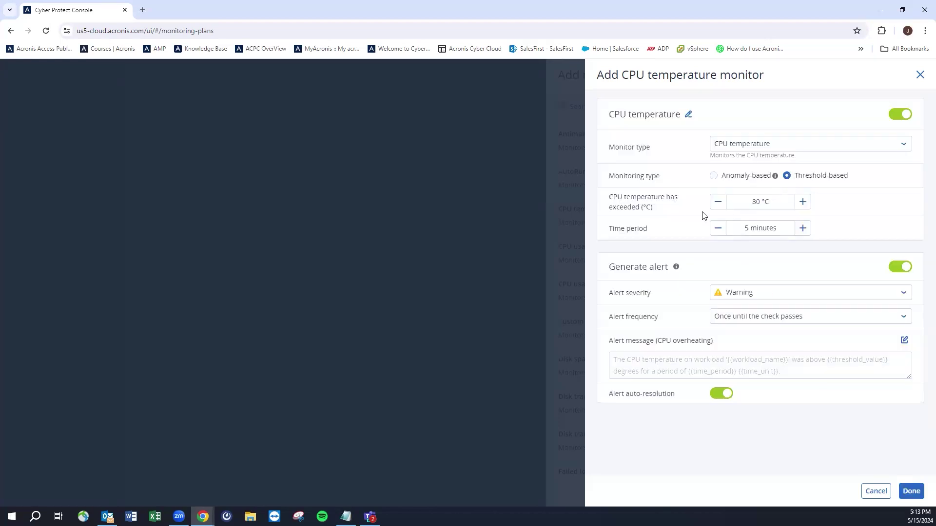
{"action": "left_click", "coordinate": [803, 204]}
{"action": "left_click", "coordinate": [804, 204]}
{"action": "left_click", "coordinate": [804, 204]}
{"action": "left_click", "coordinate": [805, 205]}
{"action": "left_click", "coordinate": [805, 205]}
{"action": "left_click", "coordinate": [751, 299]}
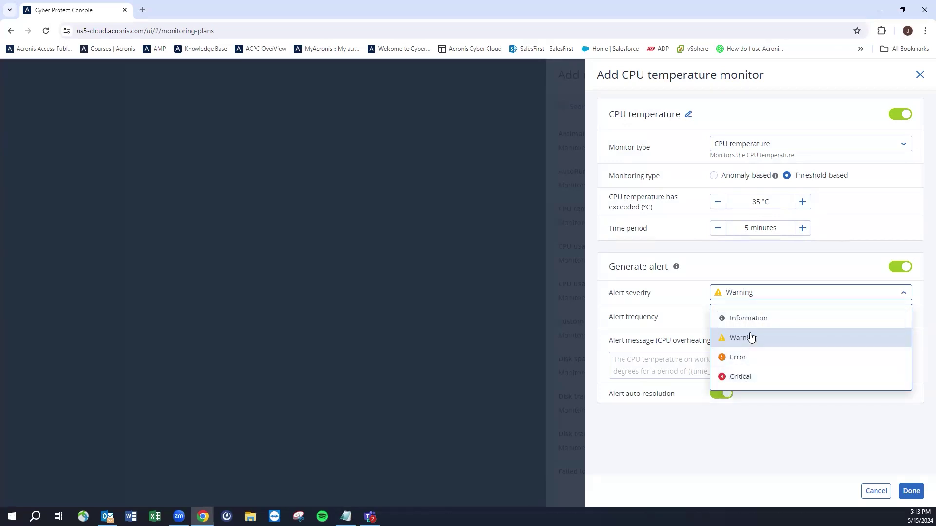
{"action": "left_click", "coordinate": [749, 338]}
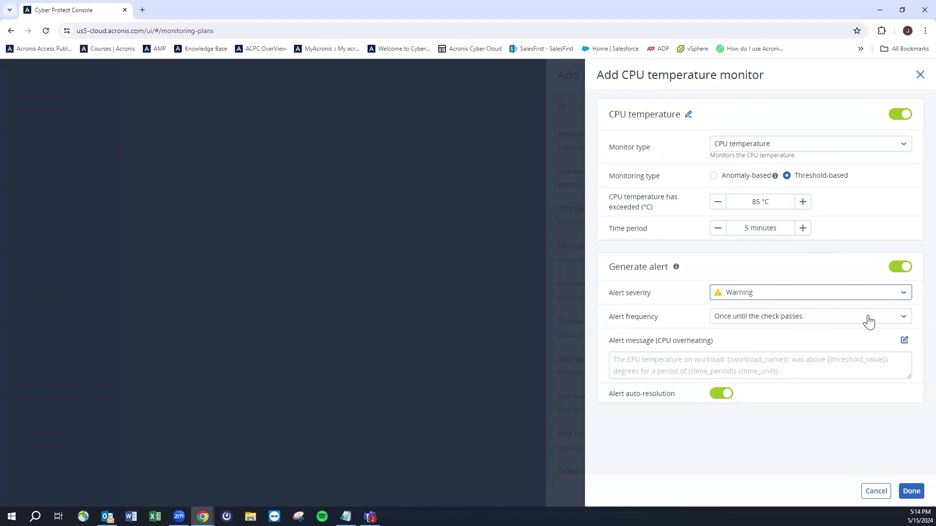
Add the CPU temperature monitor to the plan with a Start the Windows service response action.
{"action": "left_click", "coordinate": [912, 490]}
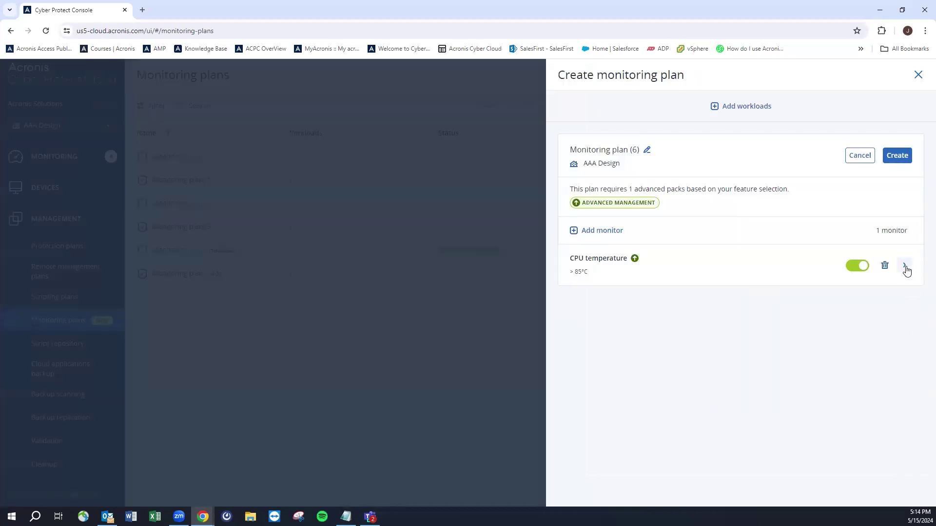
{"action": "left_click", "coordinate": [905, 269]}
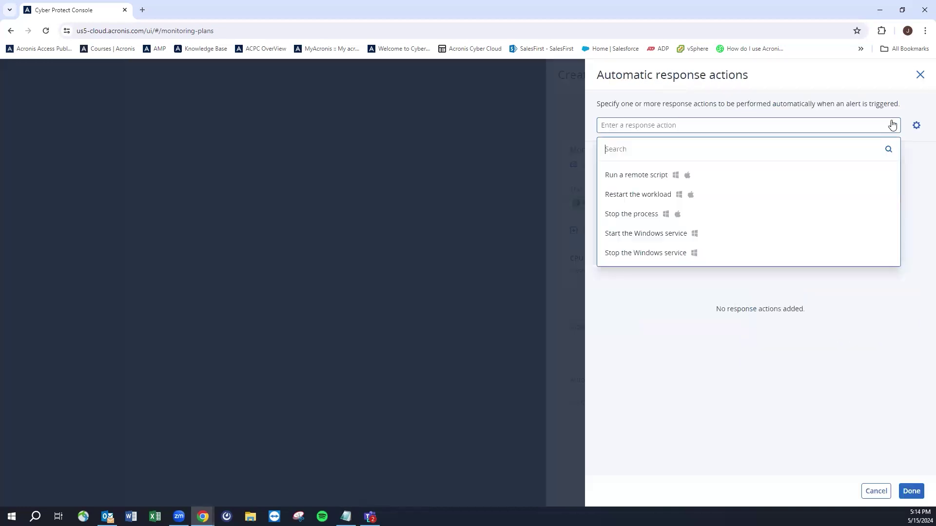
{"action": "left_click", "coordinate": [648, 234]}
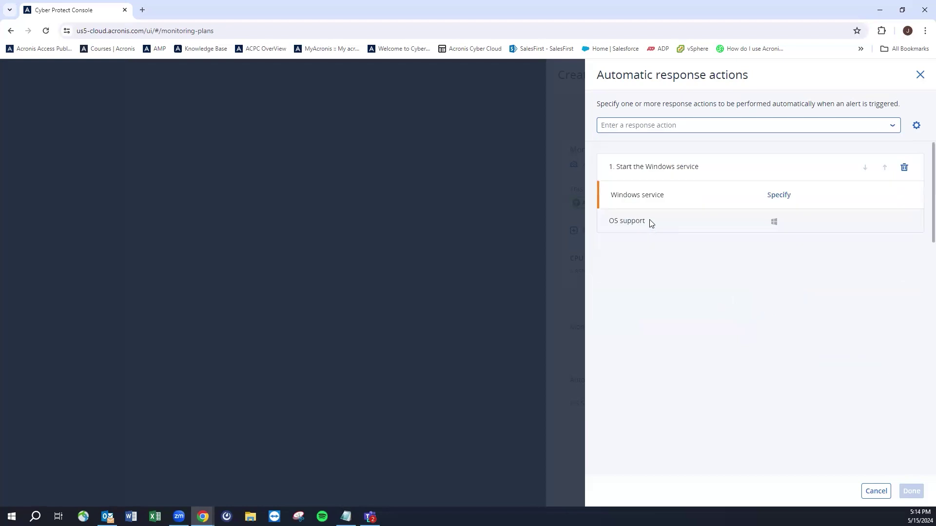
Leave the response action's Windows service unspecified and close the response actions setup.
{"action": "left_click", "coordinate": [767, 195]}
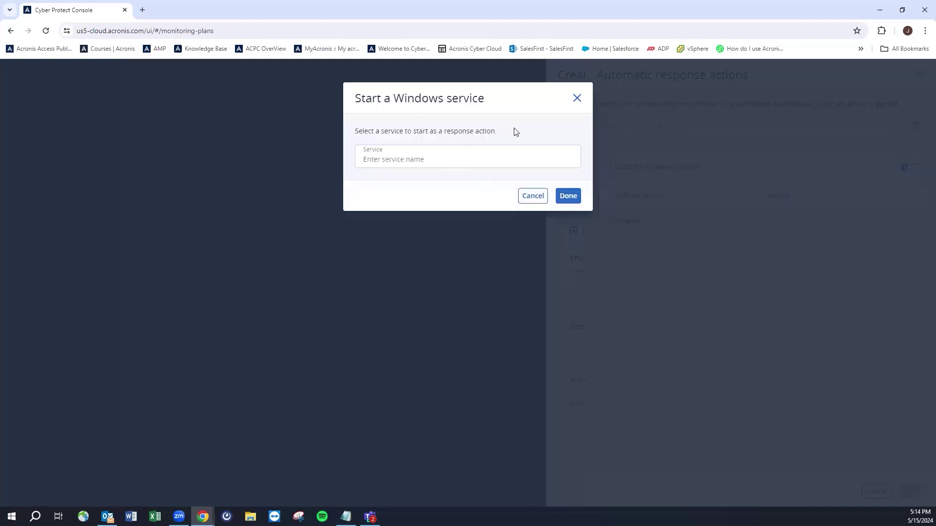
{"action": "left_click", "coordinate": [577, 99]}
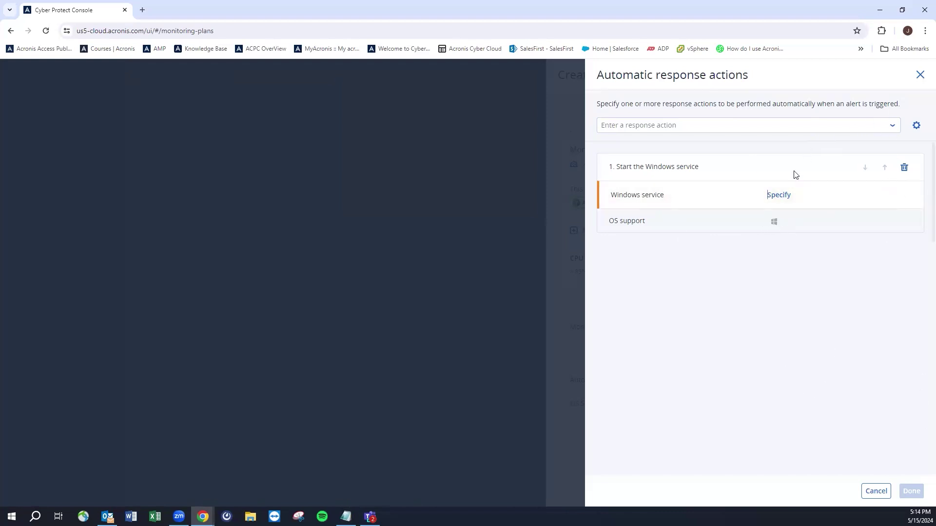
{"action": "left_click", "coordinate": [776, 196]}
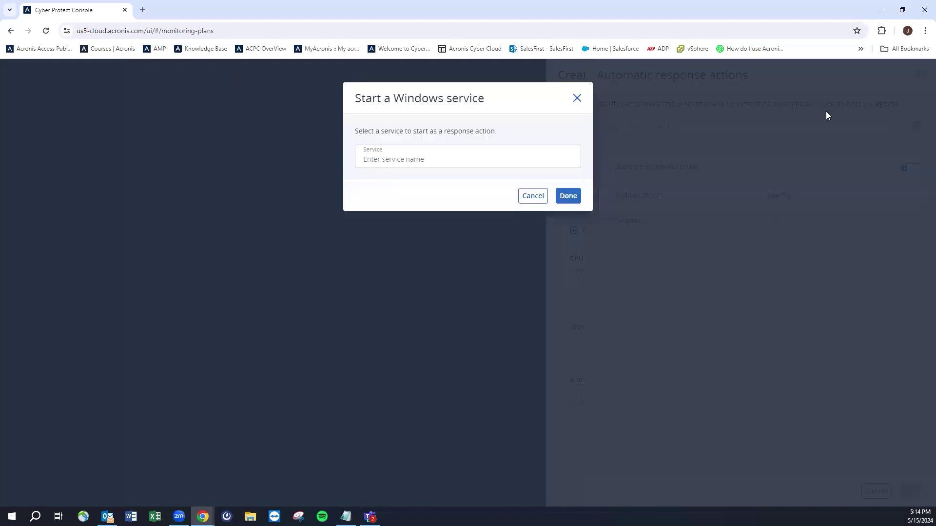
{"action": "left_click", "coordinate": [578, 98]}
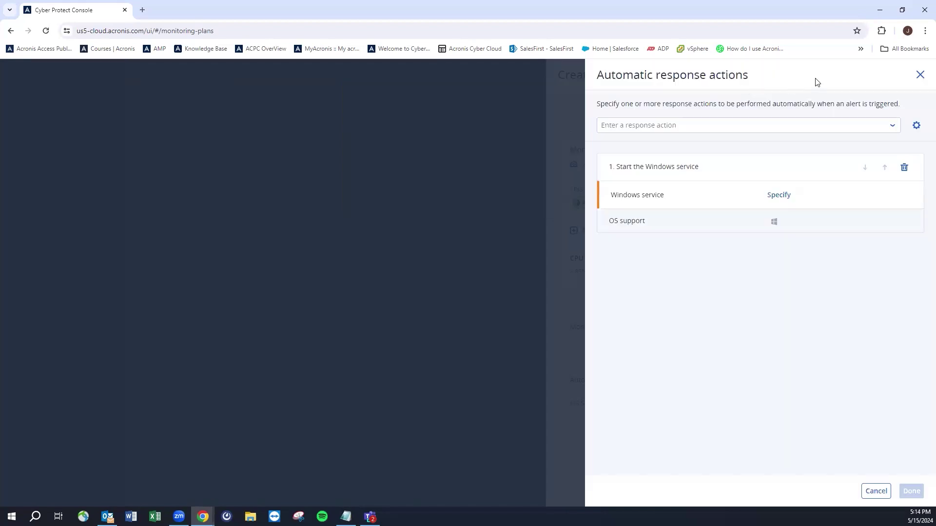
{"action": "left_click", "coordinate": [920, 75]}
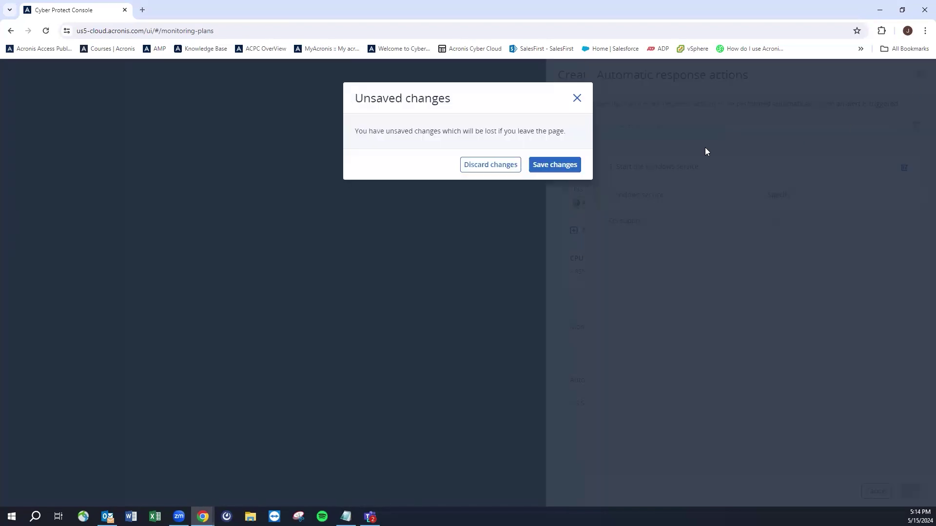
Discard the response action changes and the unsaved Monitoring plan (6) draft.
{"action": "left_click", "coordinate": [479, 166]}
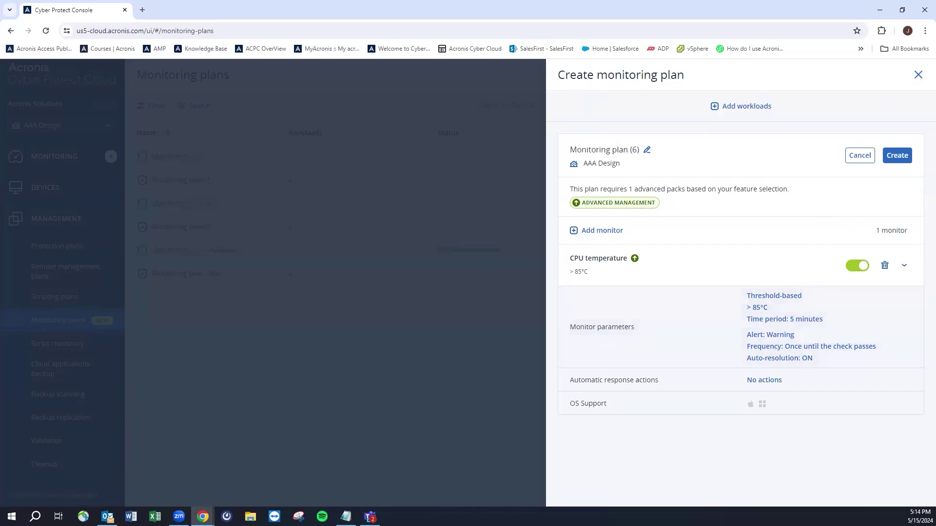
{"action": "left_click", "coordinate": [919, 75]}
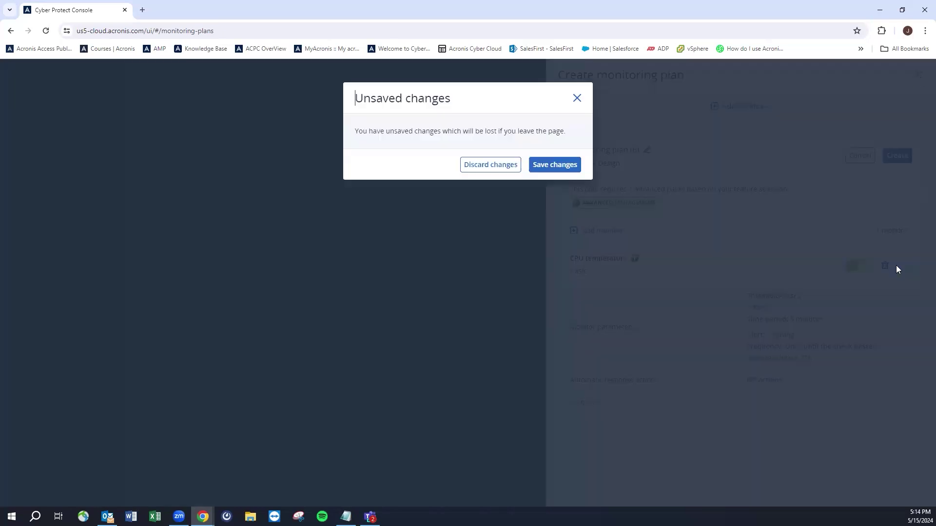
{"action": "left_click", "coordinate": [480, 166]}
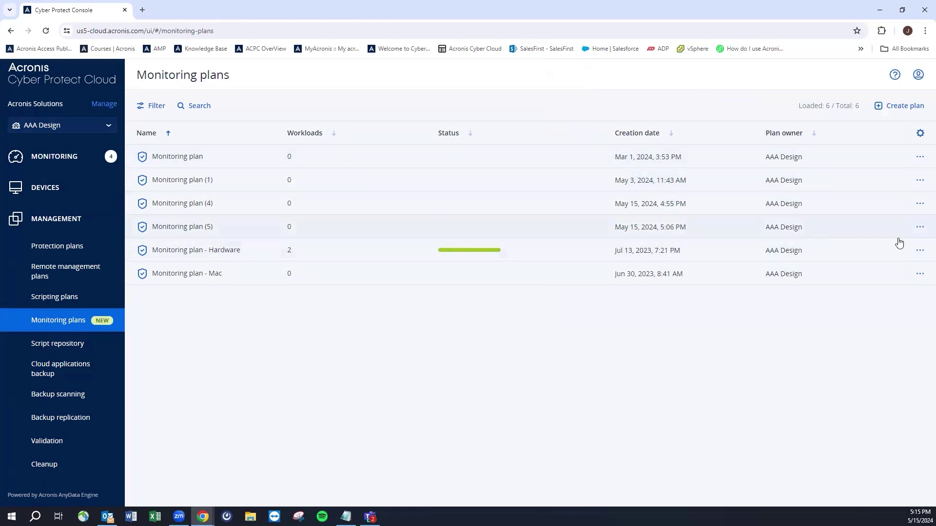
{"action": "left_click", "coordinate": [920, 156]}
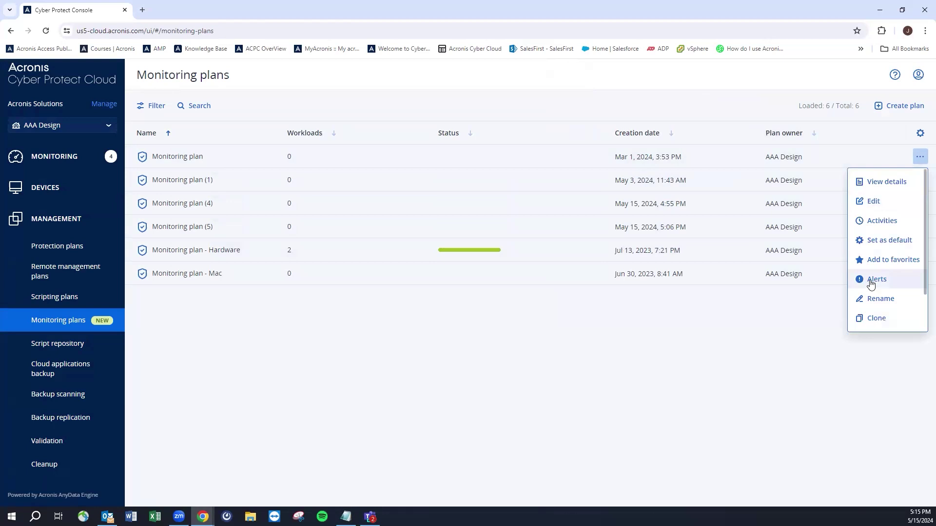
{"action": "scroll", "coordinate": [872, 278], "scroll_direction": "down", "scroll_amount": 1}
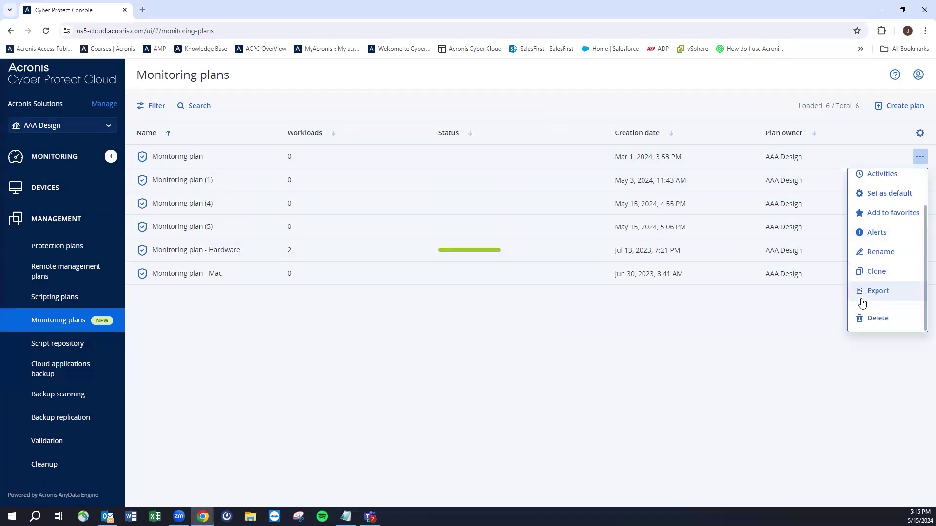
{"action": "left_click", "coordinate": [281, 322]}
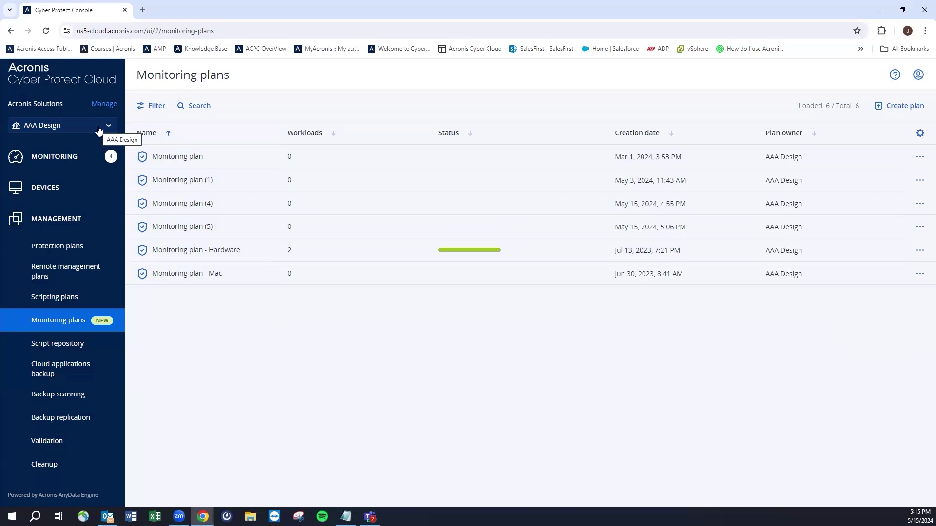
{"action": "left_click", "coordinate": [44, 127]}
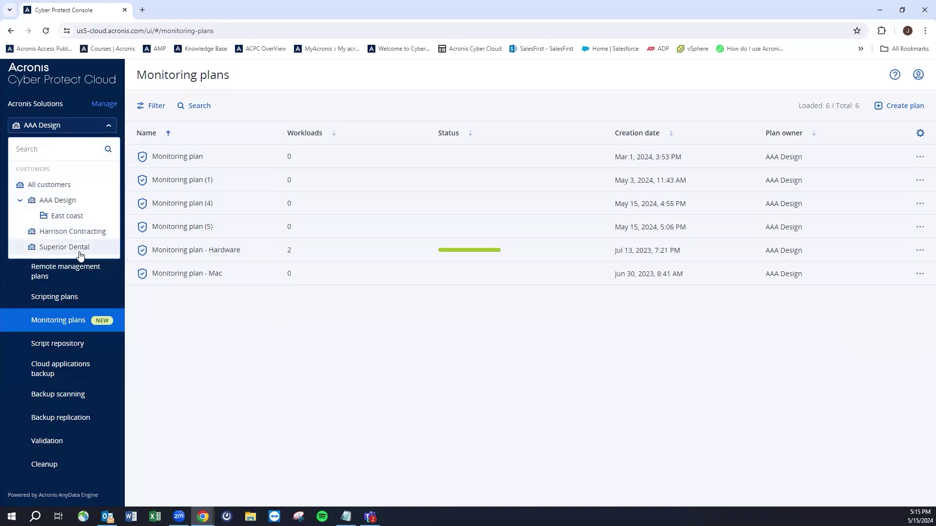
{"action": "left_click", "coordinate": [329, 359]}
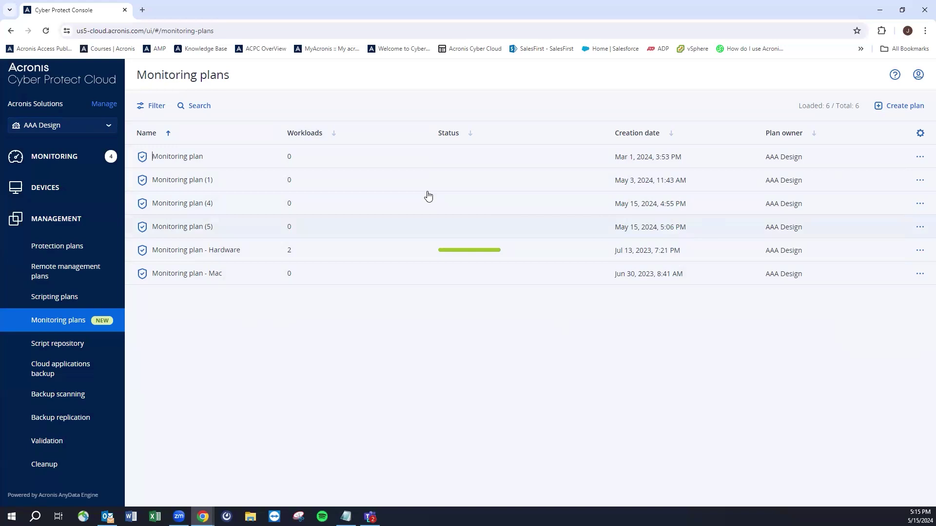
{"action": "left_click", "coordinate": [299, 156]}
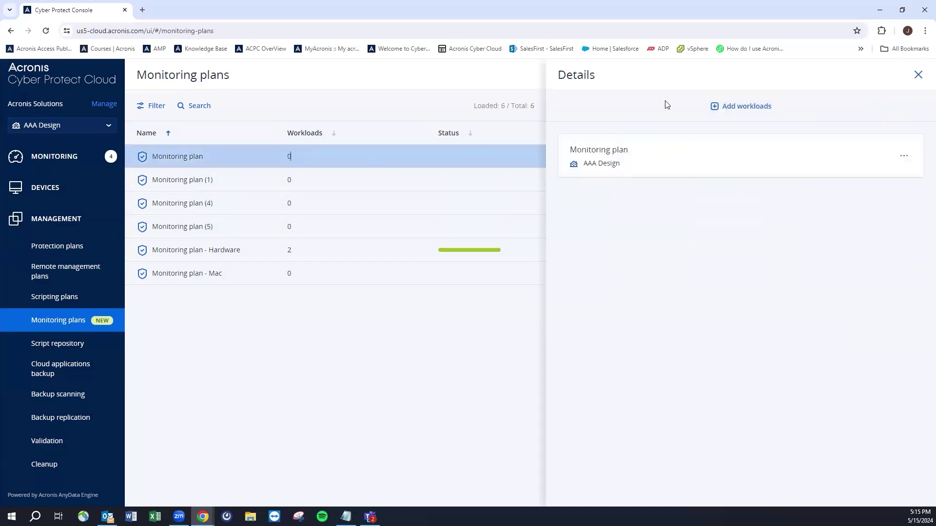
{"action": "left_click", "coordinate": [729, 109]}
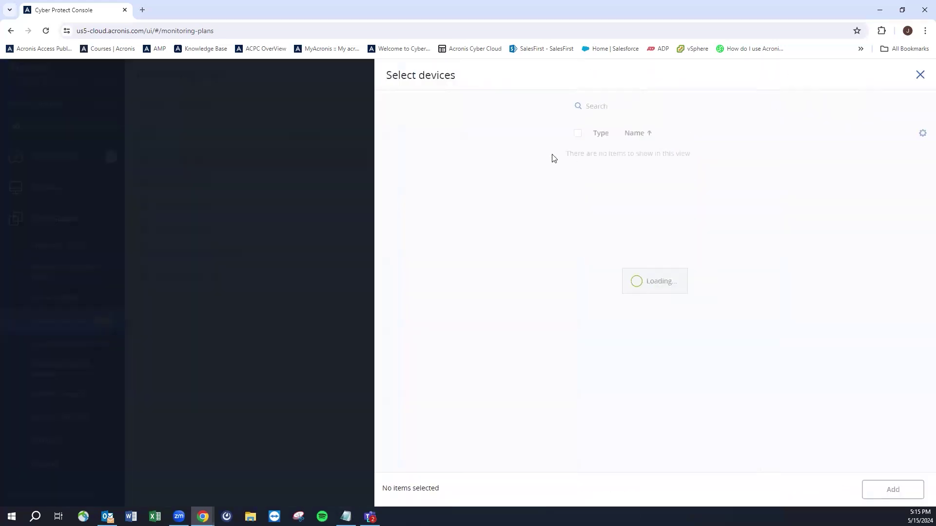
{"action": "left_click", "coordinate": [920, 76]}
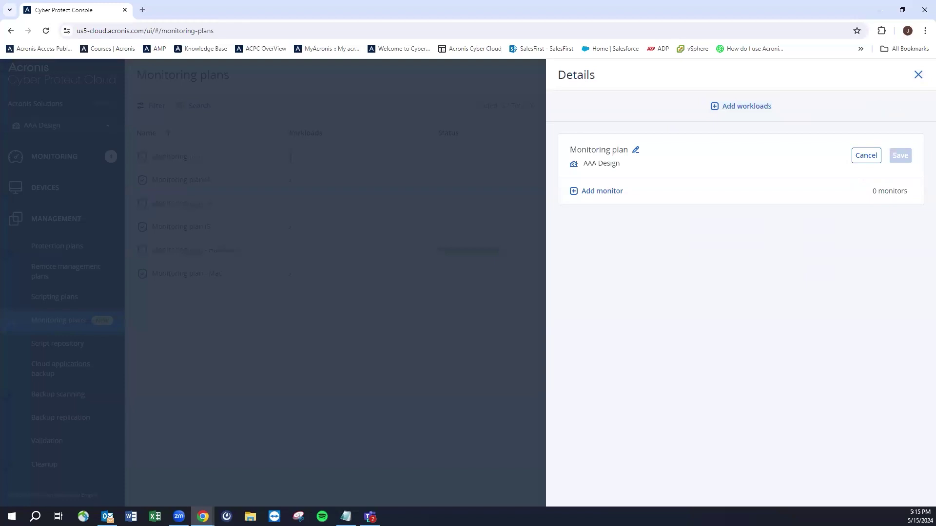
{"action": "left_click", "coordinate": [919, 74]}
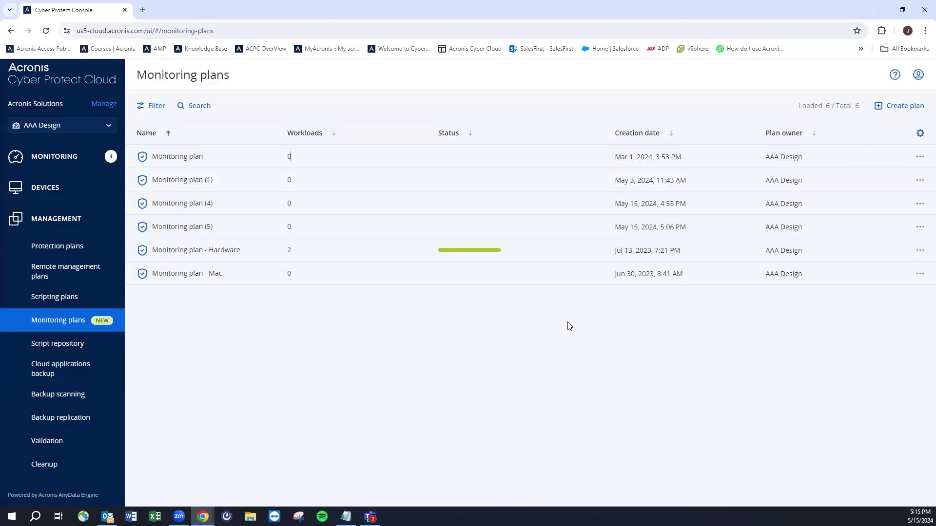